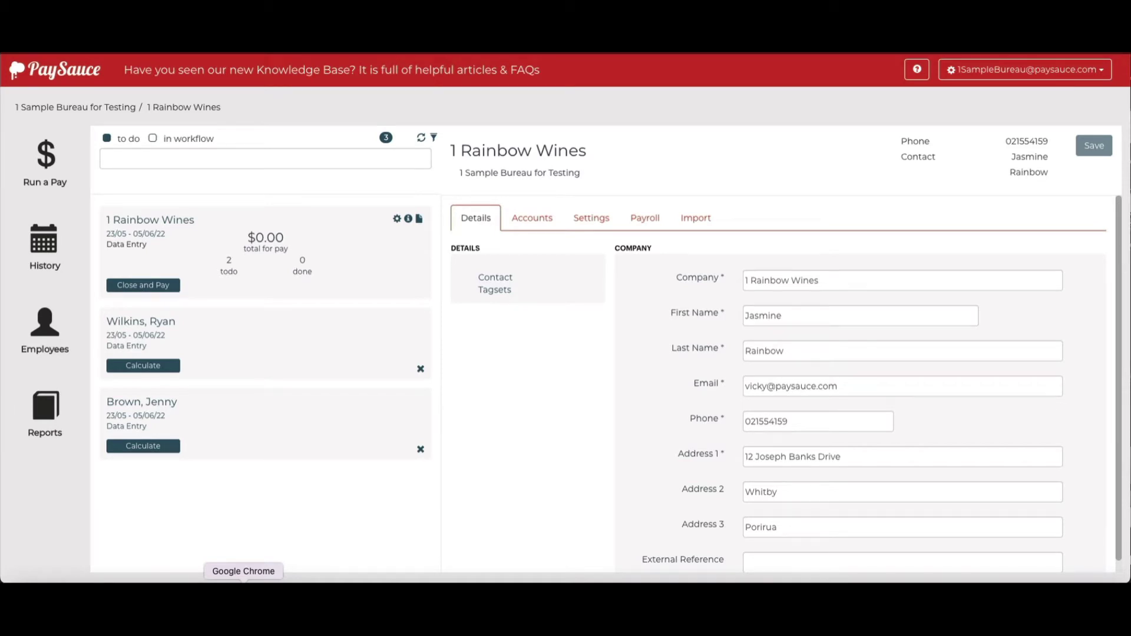
Step: Open the Templates list in Settings for 1 Rainbow Wines, showing the Timesheets template
{"action": "left_click", "coordinate": [243, 589]}
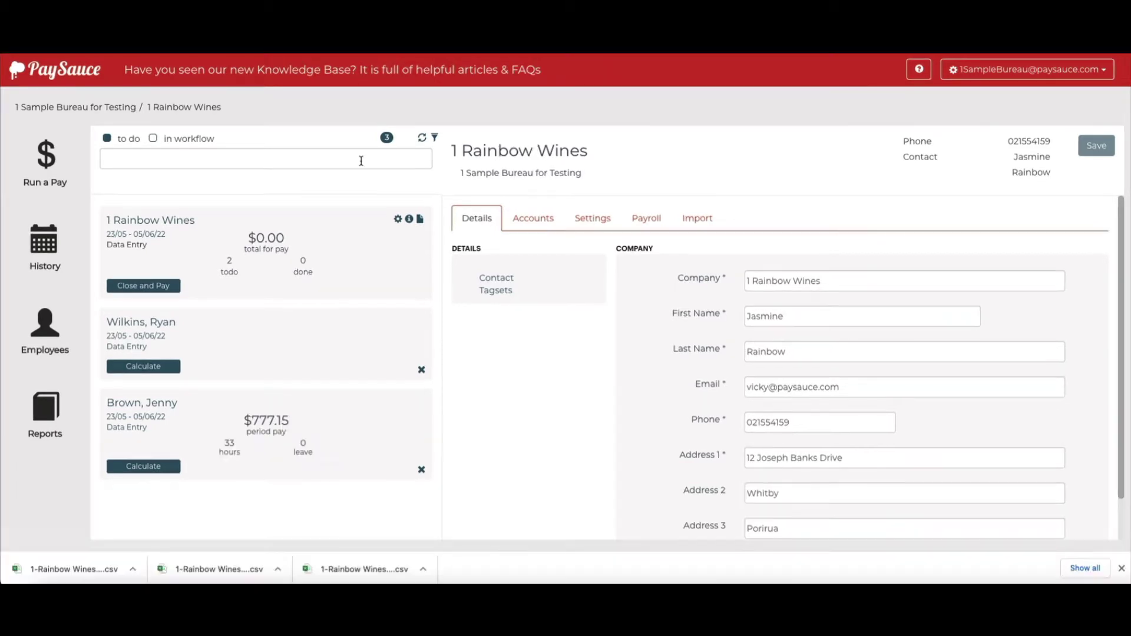
{"action": "left_click", "coordinate": [588, 222]}
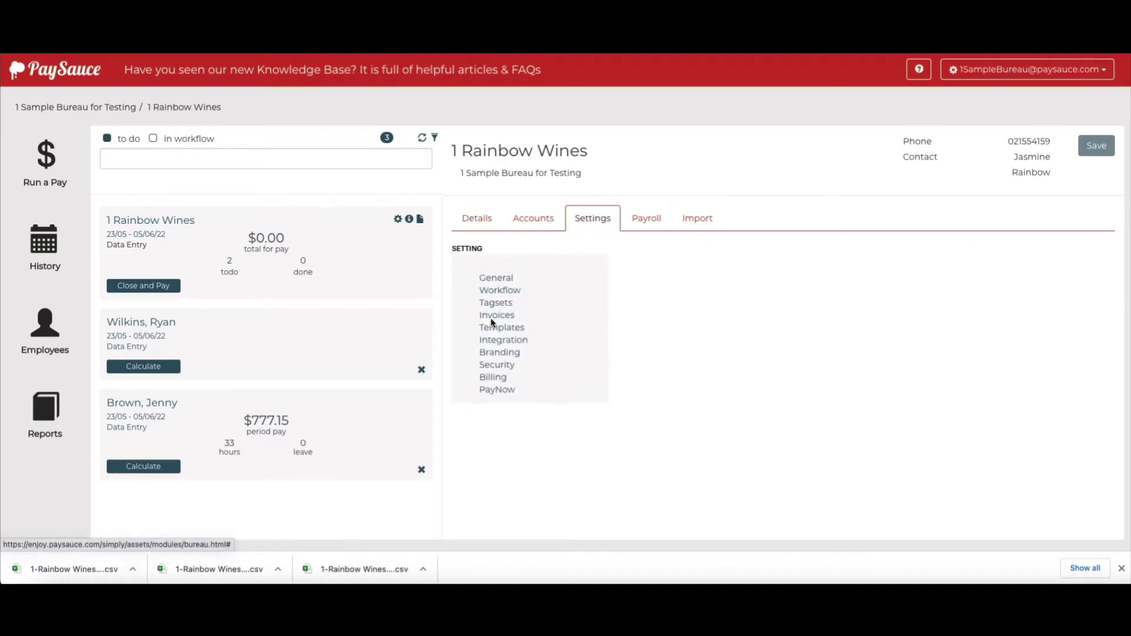
{"action": "left_click", "coordinate": [494, 328]}
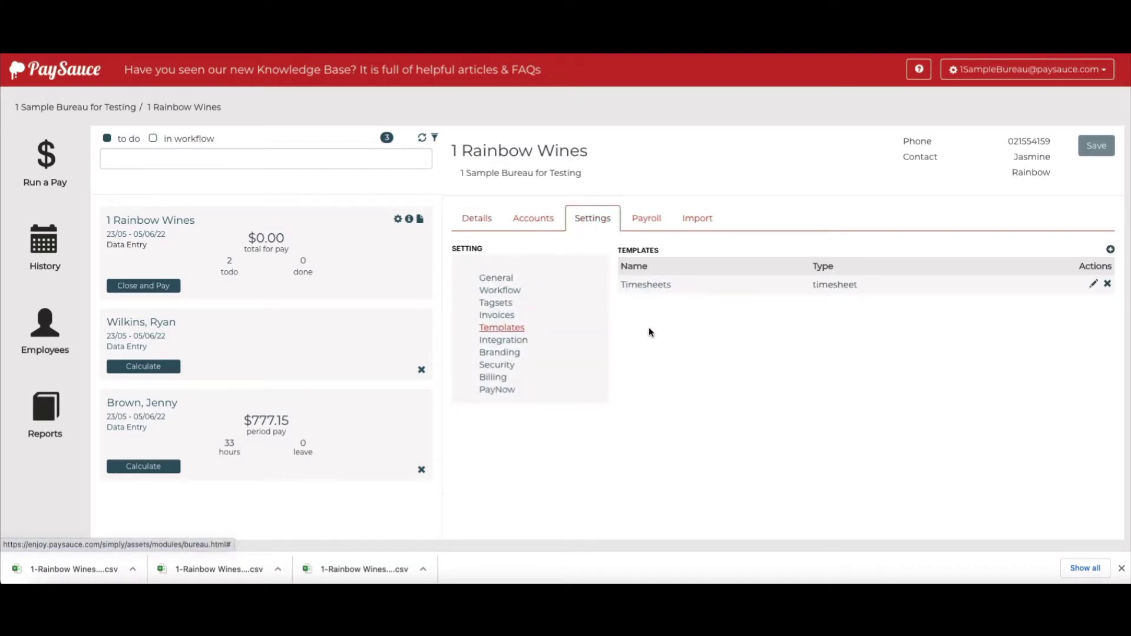
Step: Create a new template named 'Costing Template' with template type Costing
{"action": "left_click", "coordinate": [1110, 250]}
{"action": "left_click", "coordinate": [793, 334]}
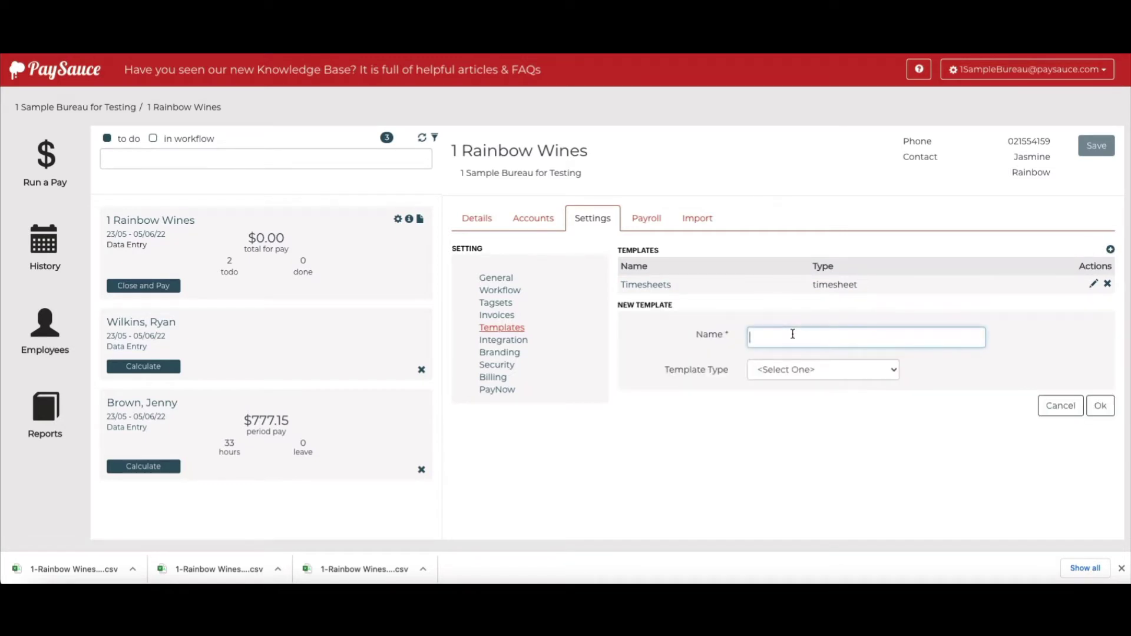
{"action": "type", "text": "Costing Template"}
{"action": "left_click", "coordinate": [818, 372]}
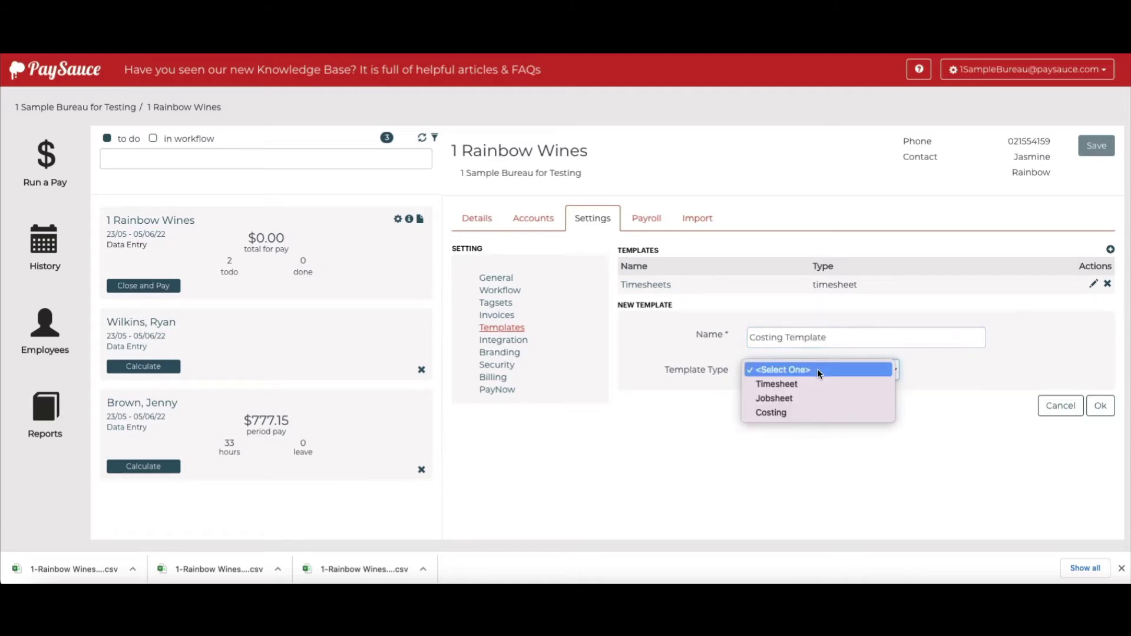
{"action": "left_click", "coordinate": [786, 411]}
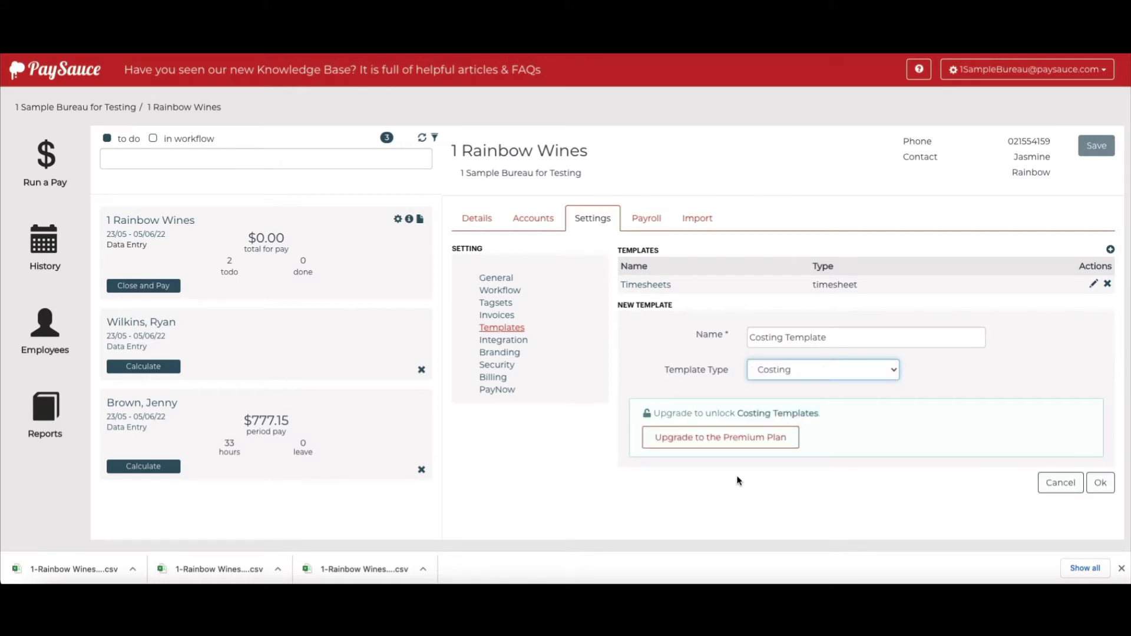
Step: Upgrade the account to the Premium plan to unlock costing templates
{"action": "left_click", "coordinate": [743, 439]}
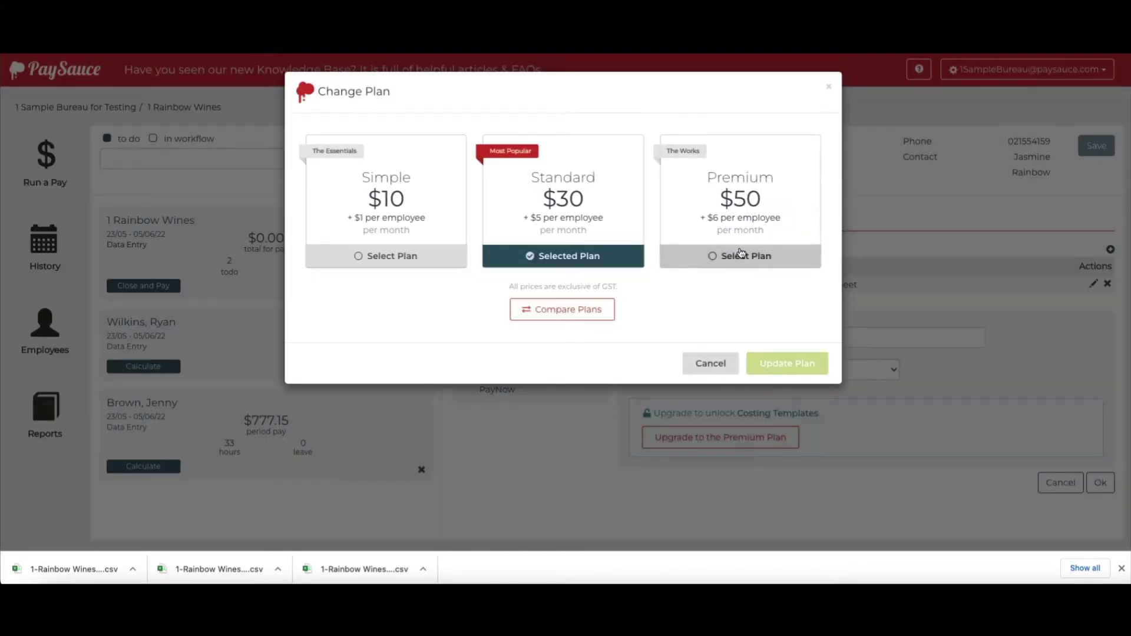
{"action": "left_click", "coordinate": [741, 254]}
{"action": "left_click", "coordinate": [774, 359]}
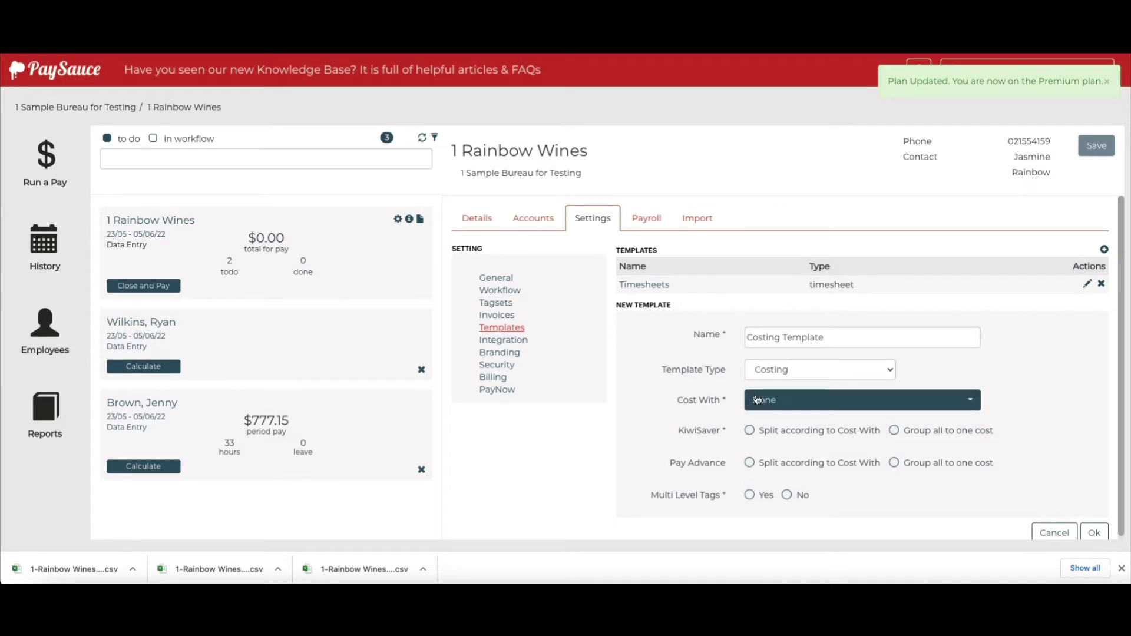
Step: Cost with JOBS, split KiwiSaver and pay advances by Cost With, enable multi-level tags, and save
{"action": "left_click", "coordinate": [786, 401]}
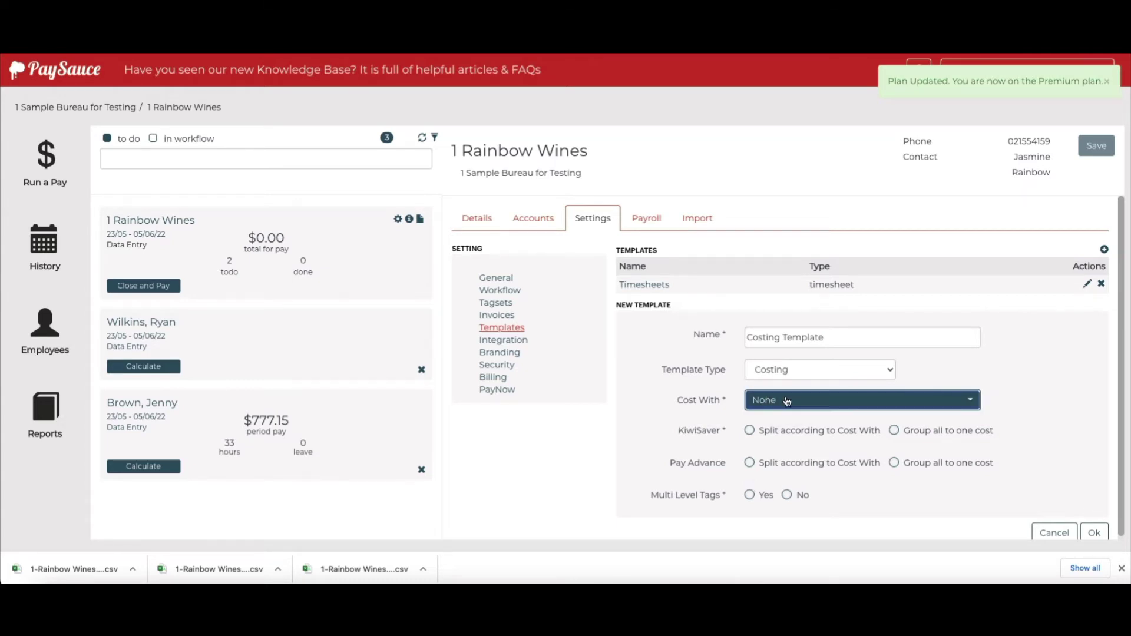
{"action": "left_click", "coordinate": [787, 422]}
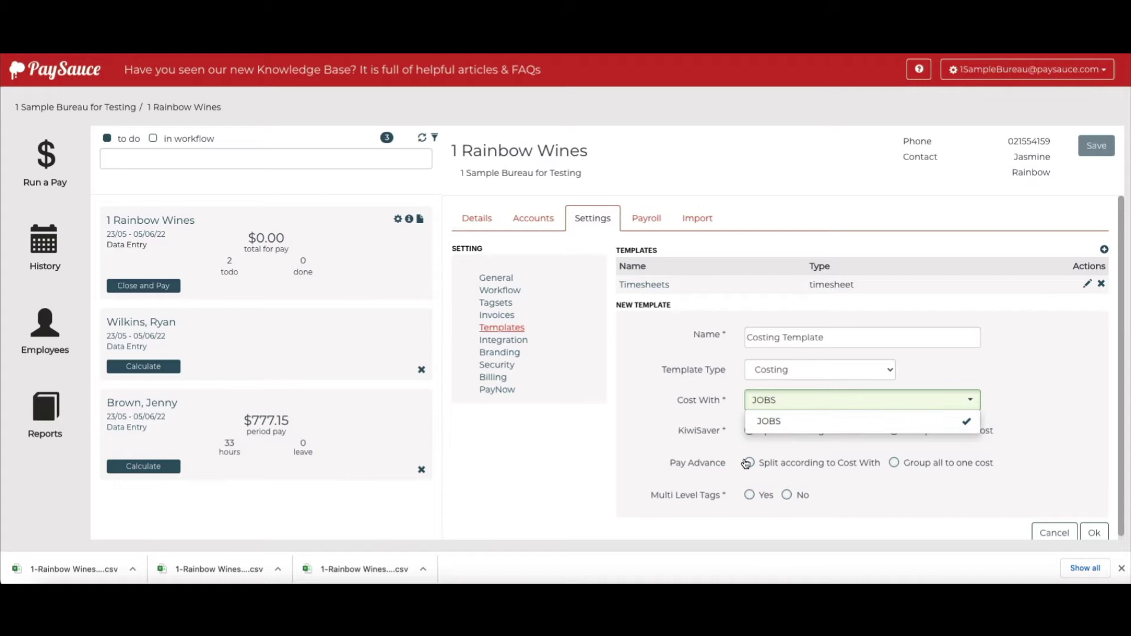
{"action": "left_click", "coordinate": [694, 419]}
{"action": "left_click", "coordinate": [749, 430]}
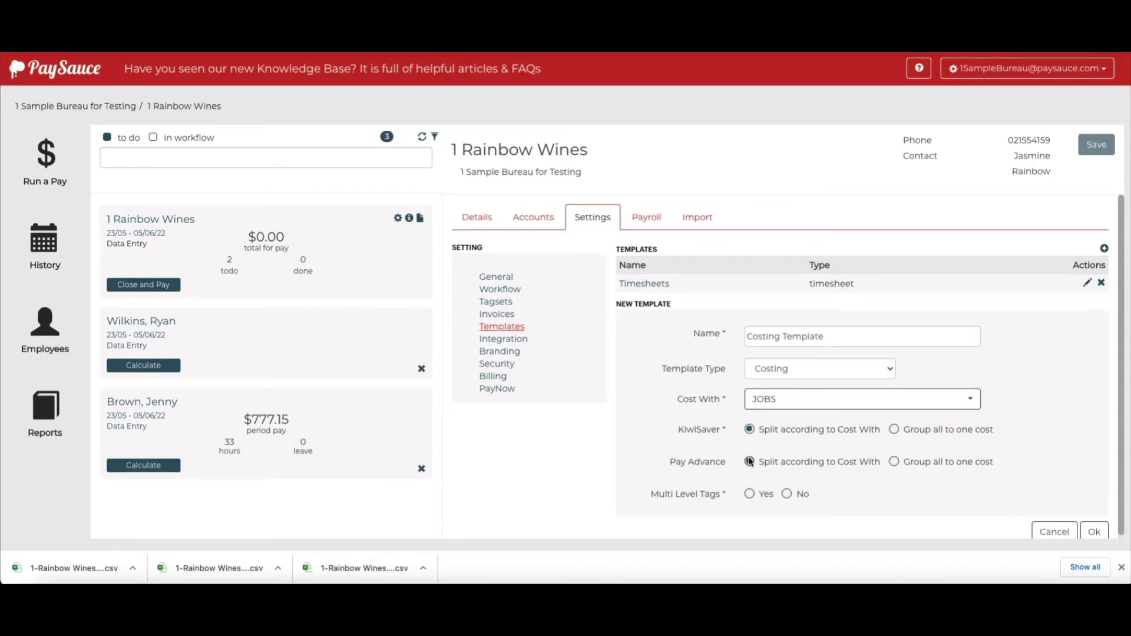
{"action": "left_click", "coordinate": [751, 495]}
{"action": "left_click", "coordinate": [1094, 531]}
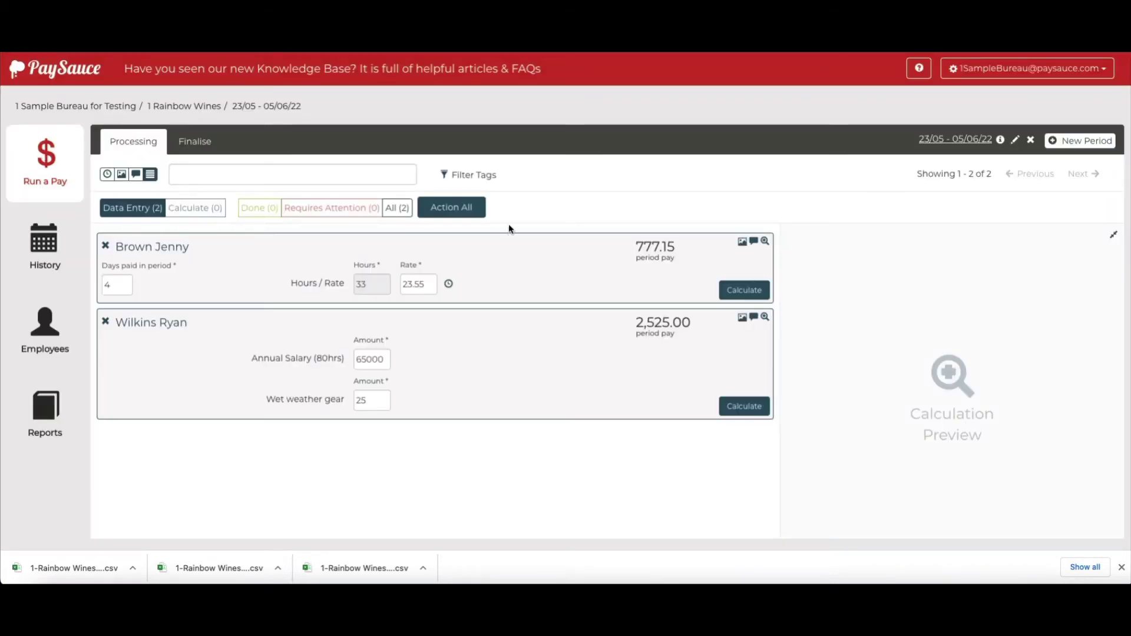
Step: Set the 23/05–05/06/22 pay period's costing to Costing Template and save it
{"action": "left_click", "coordinate": [1015, 141]}
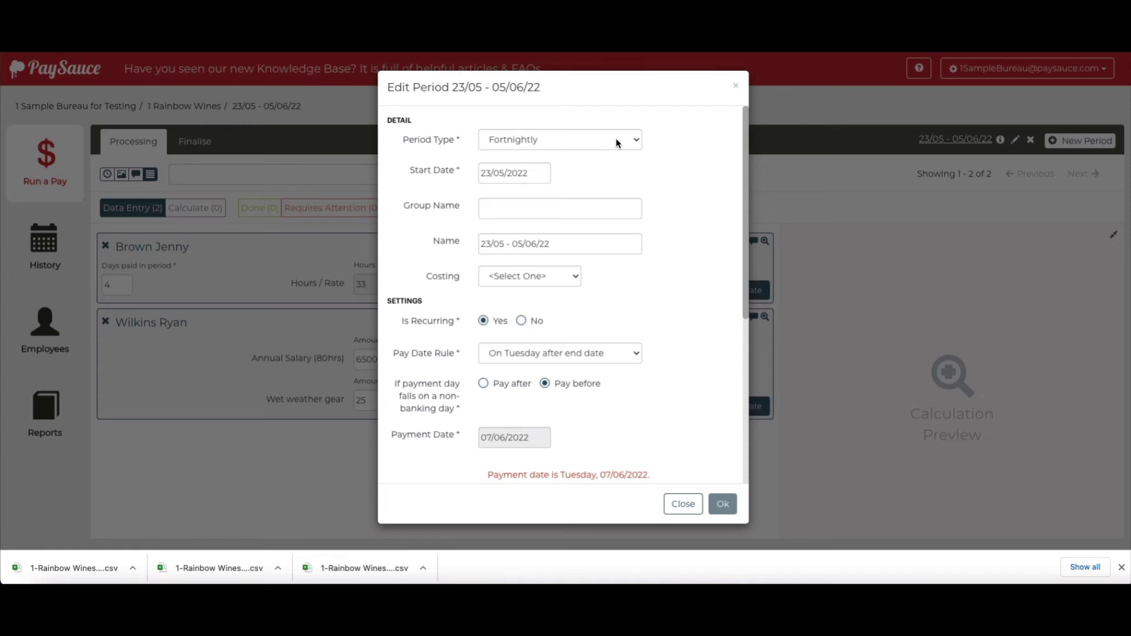
{"action": "left_click", "coordinate": [515, 277]}
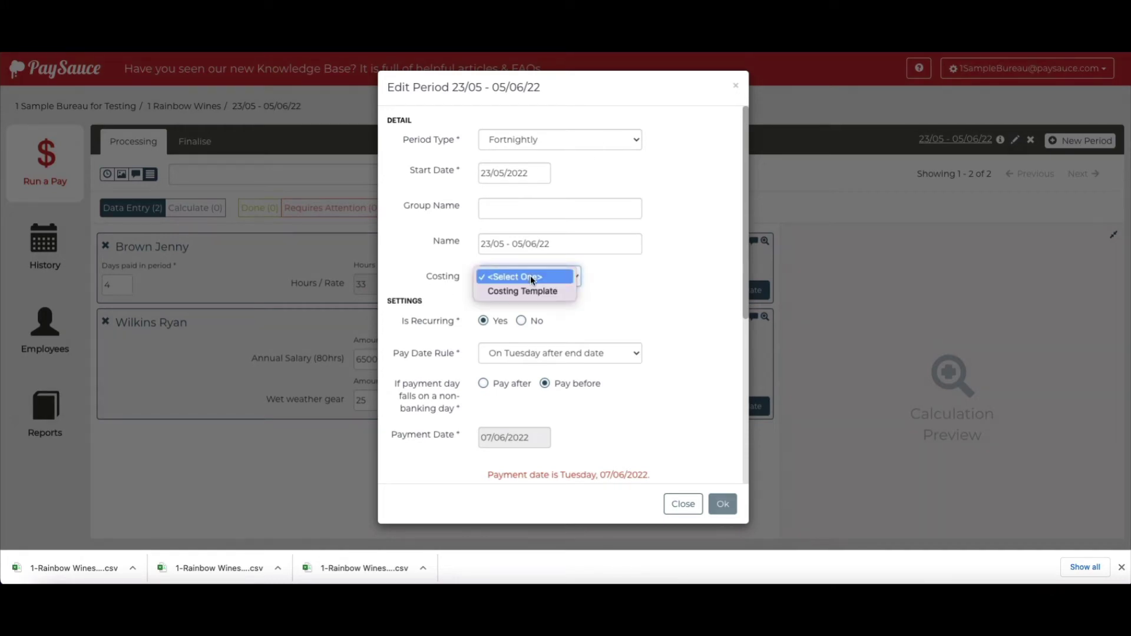
{"action": "left_click", "coordinate": [527, 292]}
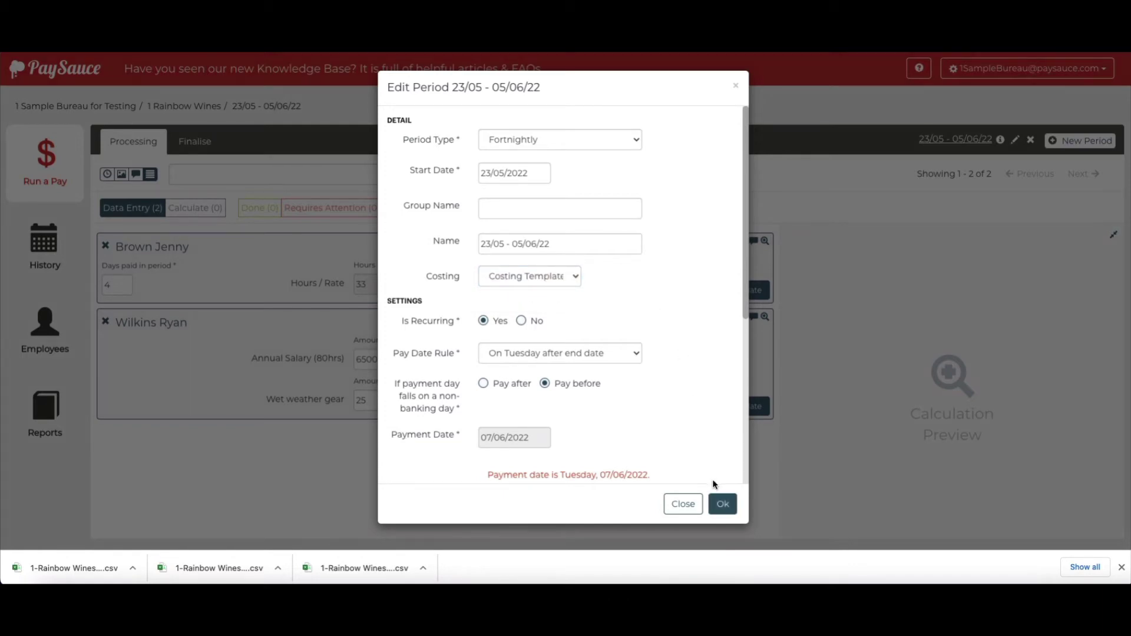
{"action": "left_click", "coordinate": [723, 504]}
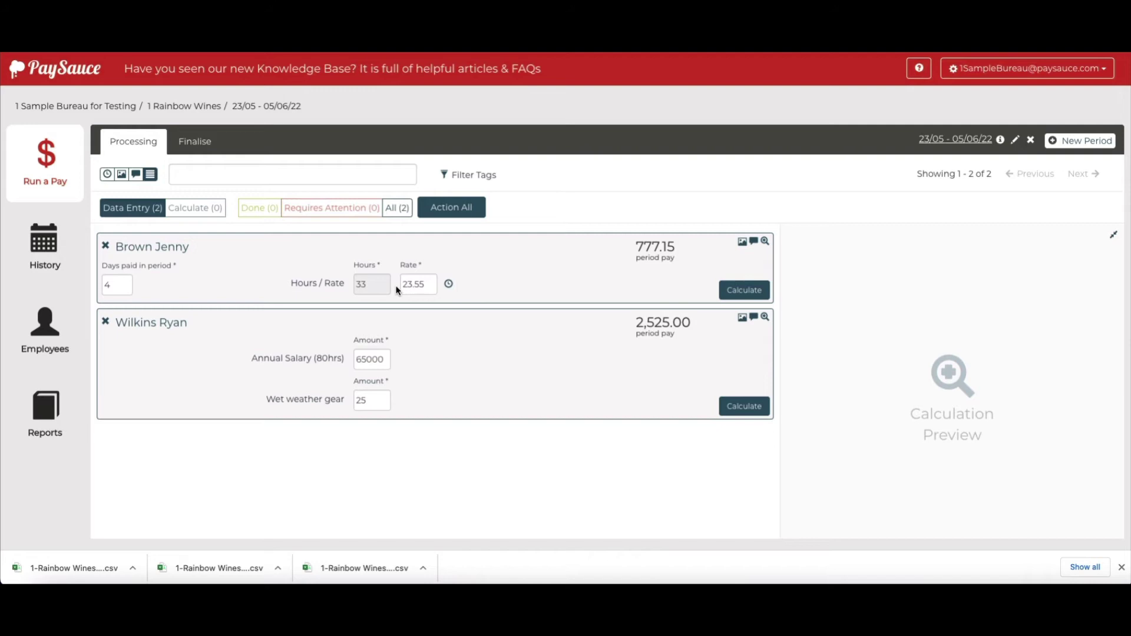
Step: Check the first employee's hours, then calculate pay for both the hourly and salaried employees
{"action": "left_click", "coordinate": [448, 284]}
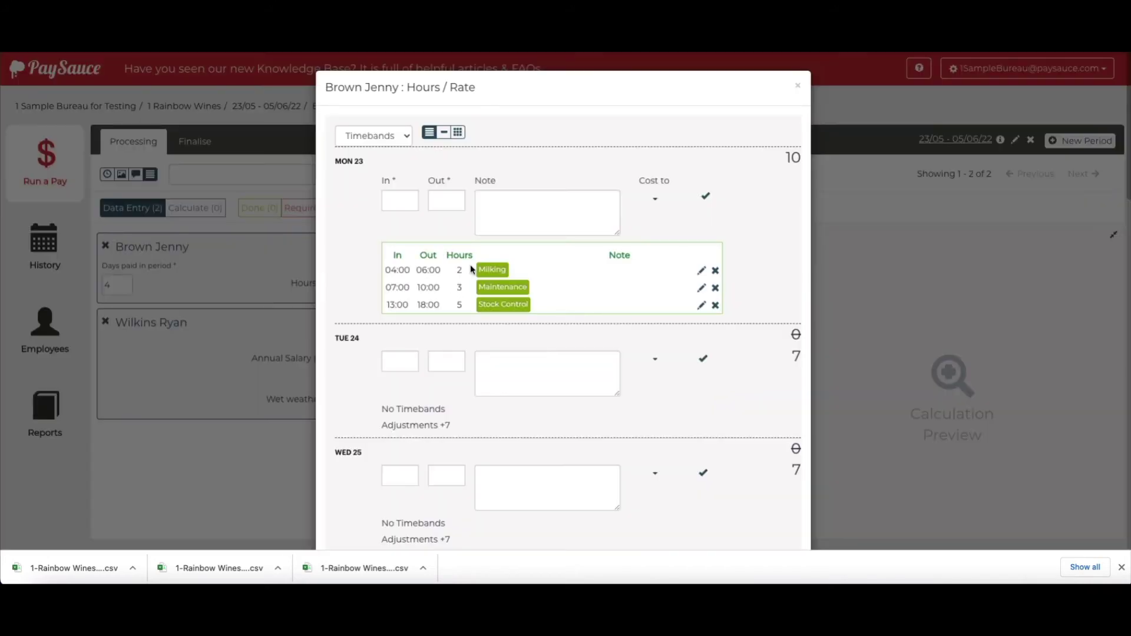
{"action": "left_click", "coordinate": [800, 88]}
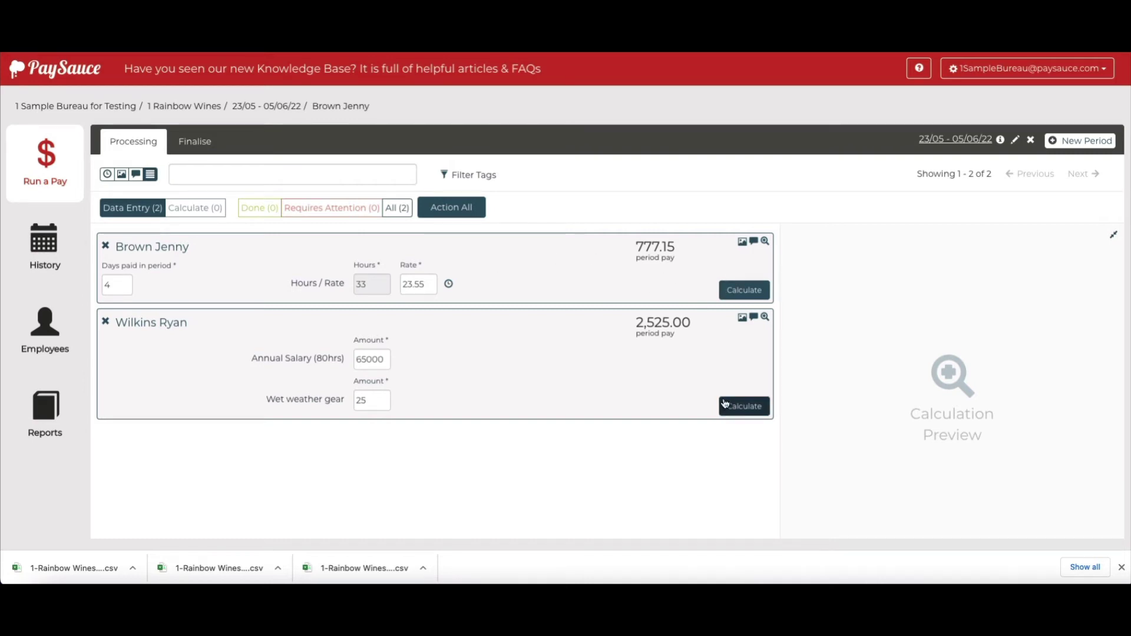
{"action": "left_click", "coordinate": [738, 290]}
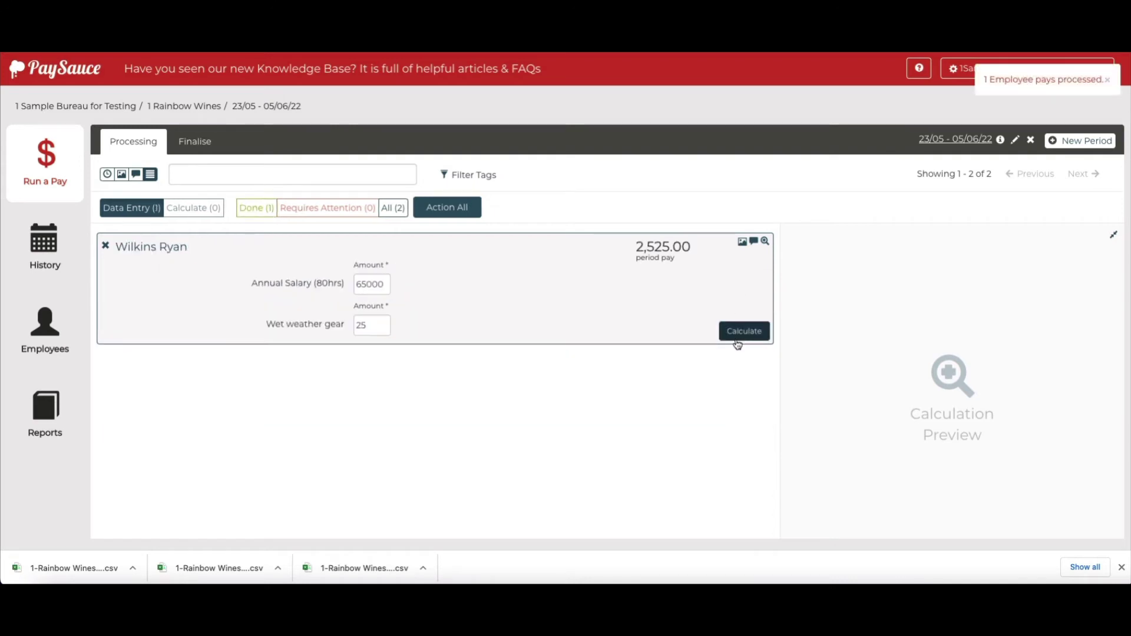
{"action": "left_click", "coordinate": [736, 332]}
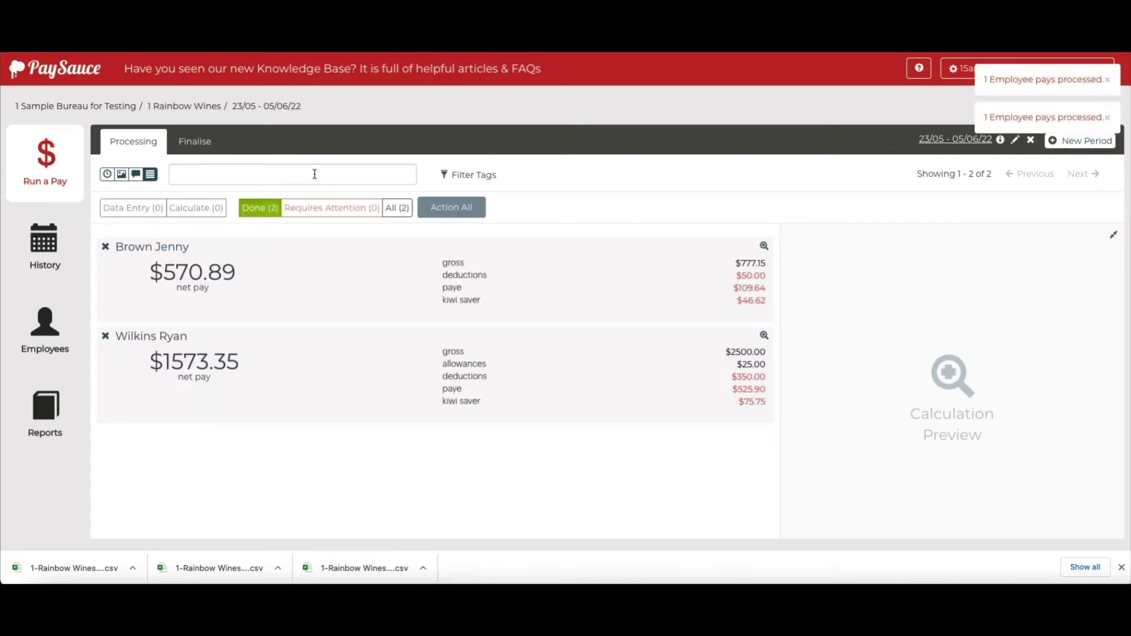
{"action": "left_click", "coordinate": [198, 142]}
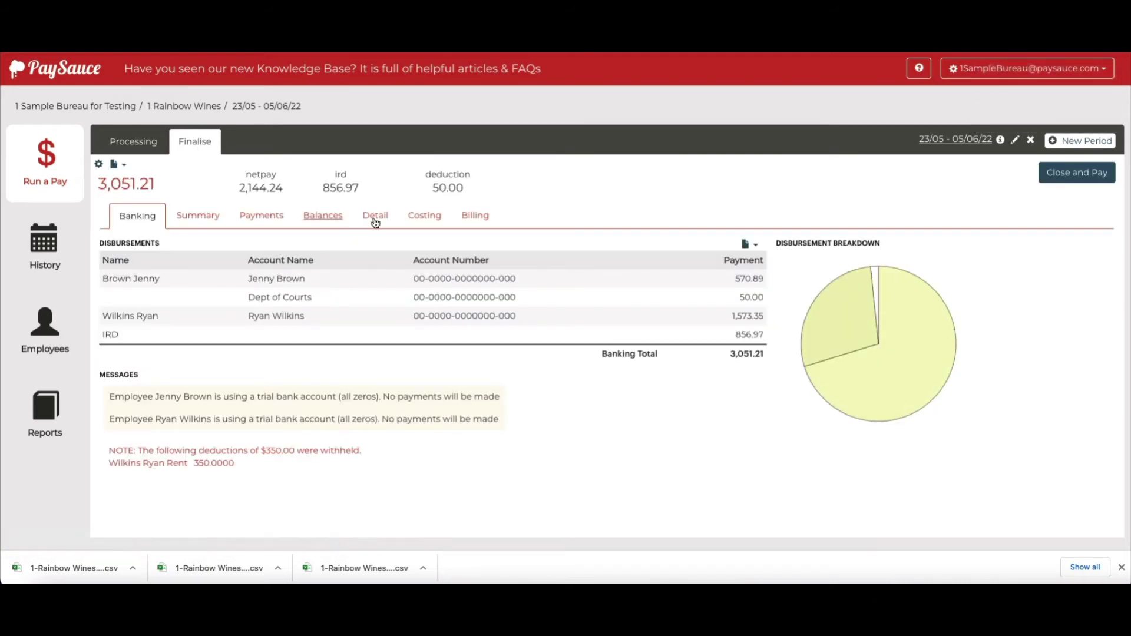
Step: Review the Costing tab's job breakdown, highlighting the $2274.06 uncosted amount
{"action": "left_click", "coordinate": [424, 219]}
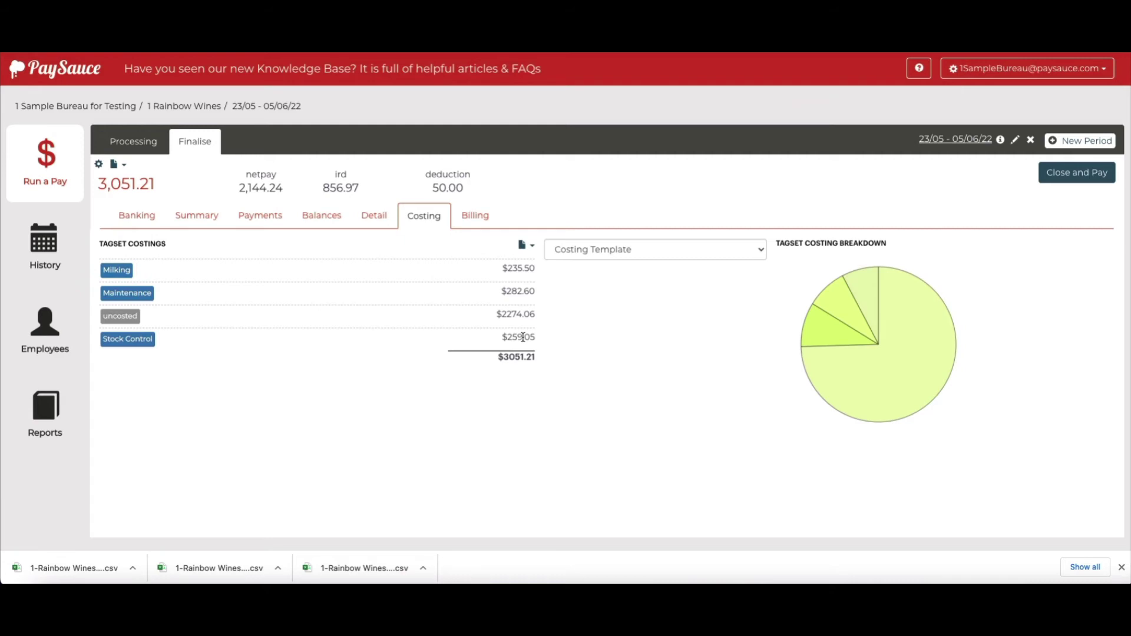
{"action": "left_click_drag", "start_coordinate": [497, 314], "coordinate": [537, 318]}
{"action": "left_click", "coordinate": [477, 374]}
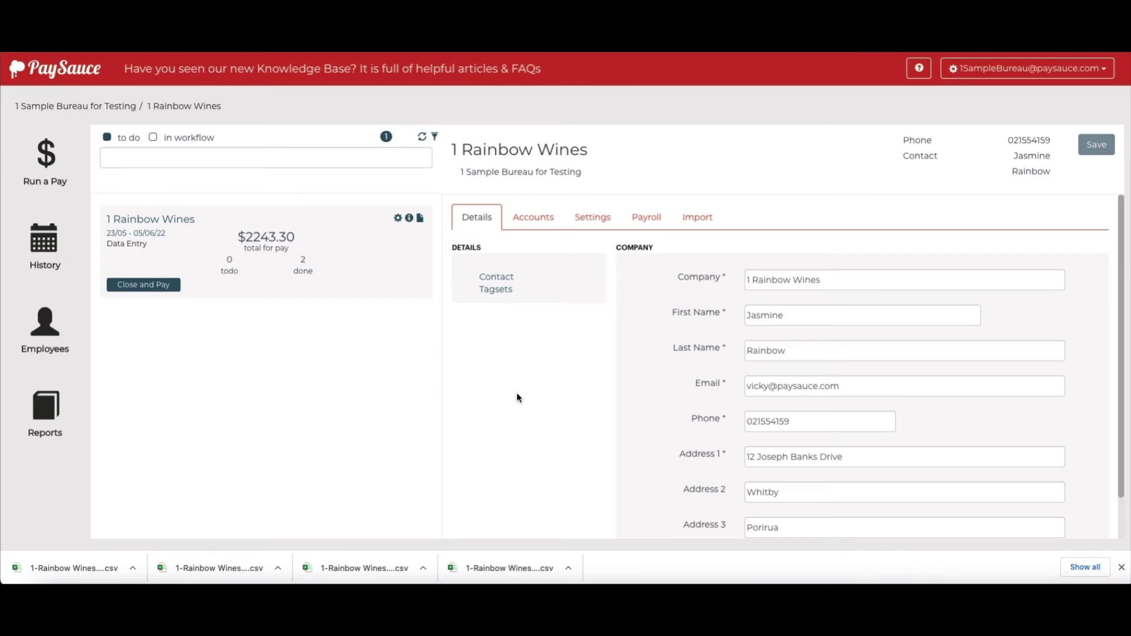
Step: Inspect the JOBS tagset's five tags, including Manager, under Settings > Tagsets
{"action": "left_click", "coordinate": [595, 221]}
{"action": "left_click", "coordinate": [502, 302]}
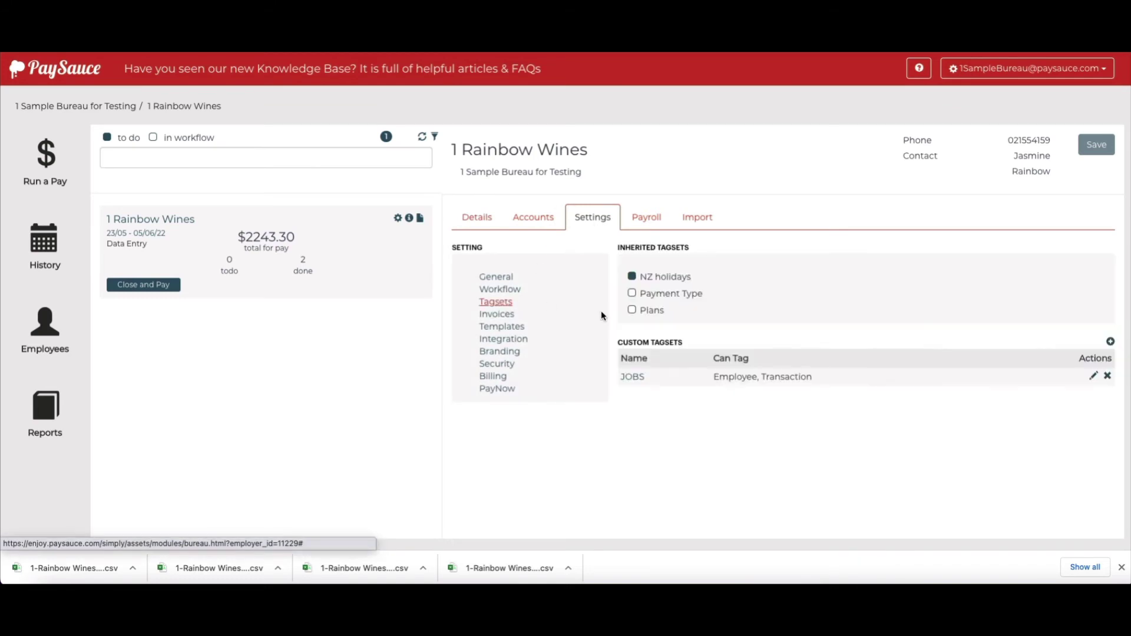
{"action": "left_click", "coordinate": [633, 377]}
{"action": "scroll", "coordinate": [801, 479], "scroll_direction": "down", "scroll_amount": 3}
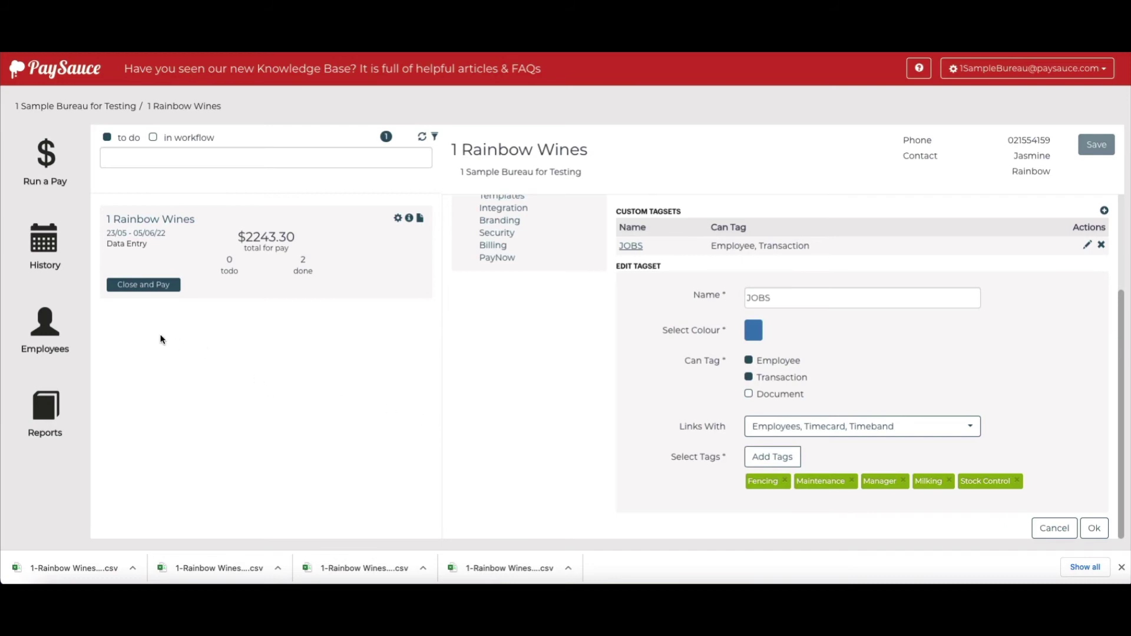
{"action": "left_click", "coordinate": [49, 328]}
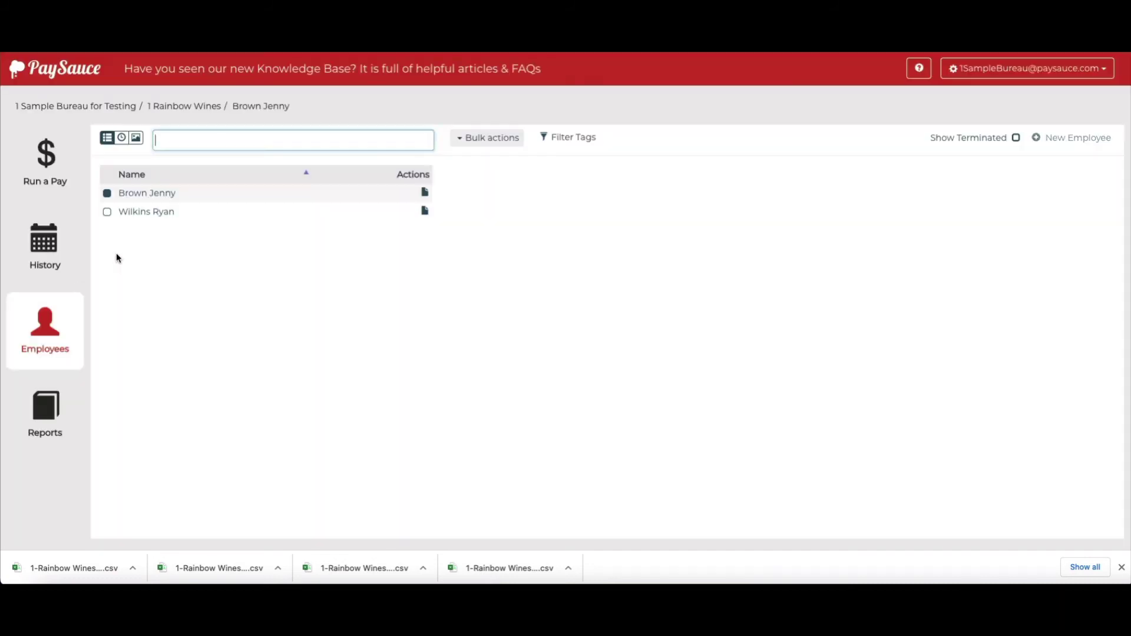
Step: Assign the Manager job from the JOBS tagset to the salaried employee and save
{"action": "left_click", "coordinate": [147, 212]}
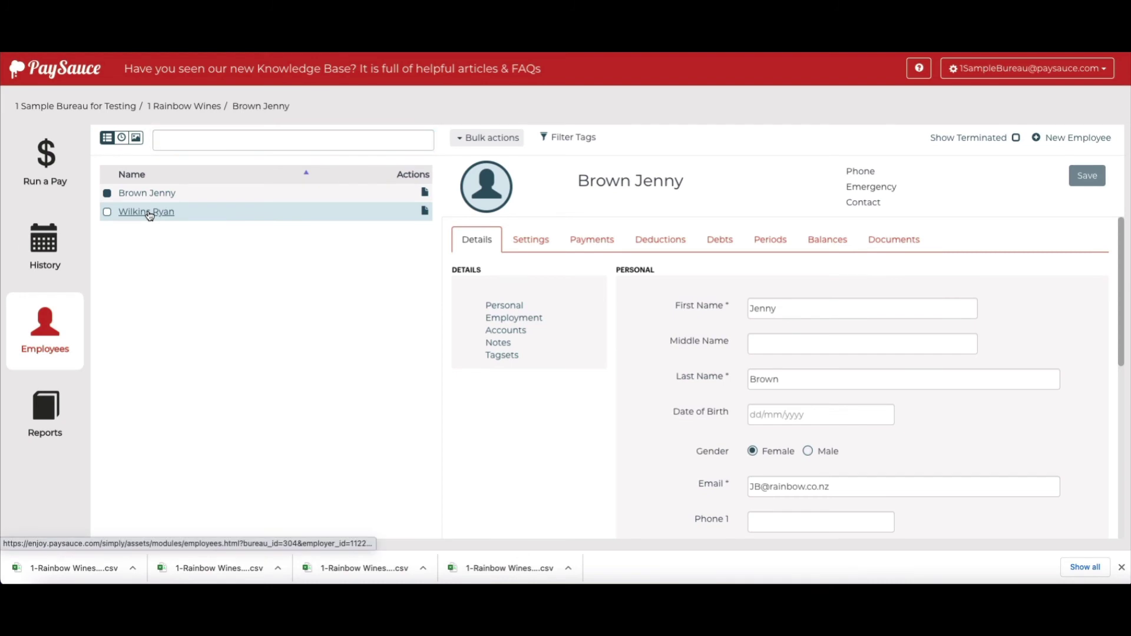
{"action": "left_click", "coordinate": [501, 355]}
{"action": "left_click", "coordinate": [760, 306]}
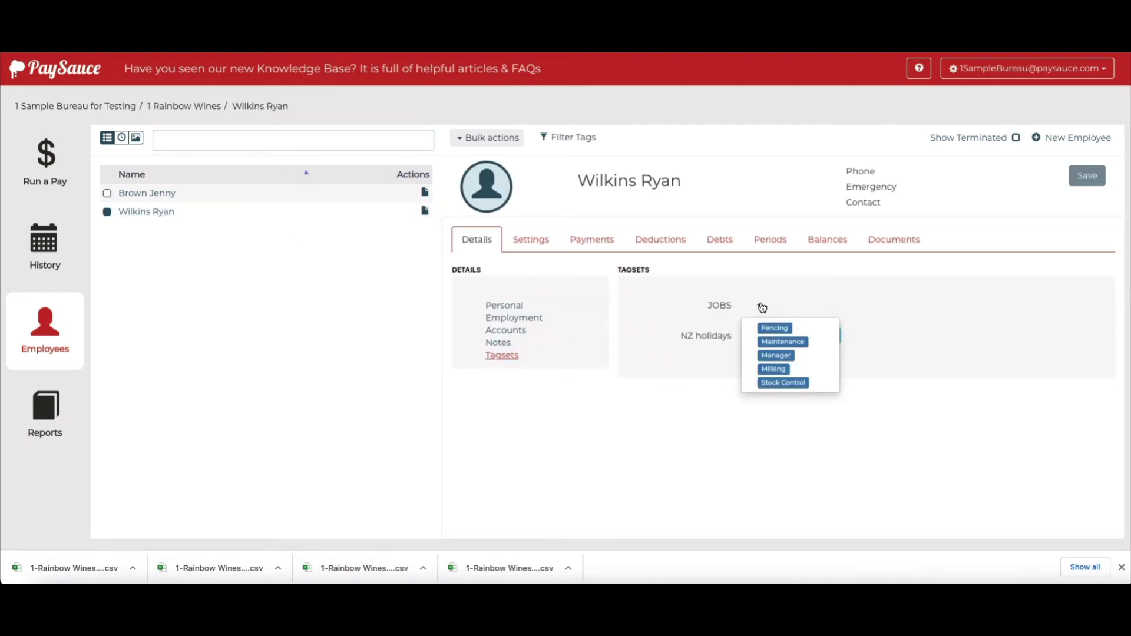
{"action": "left_click", "coordinate": [776, 356]}
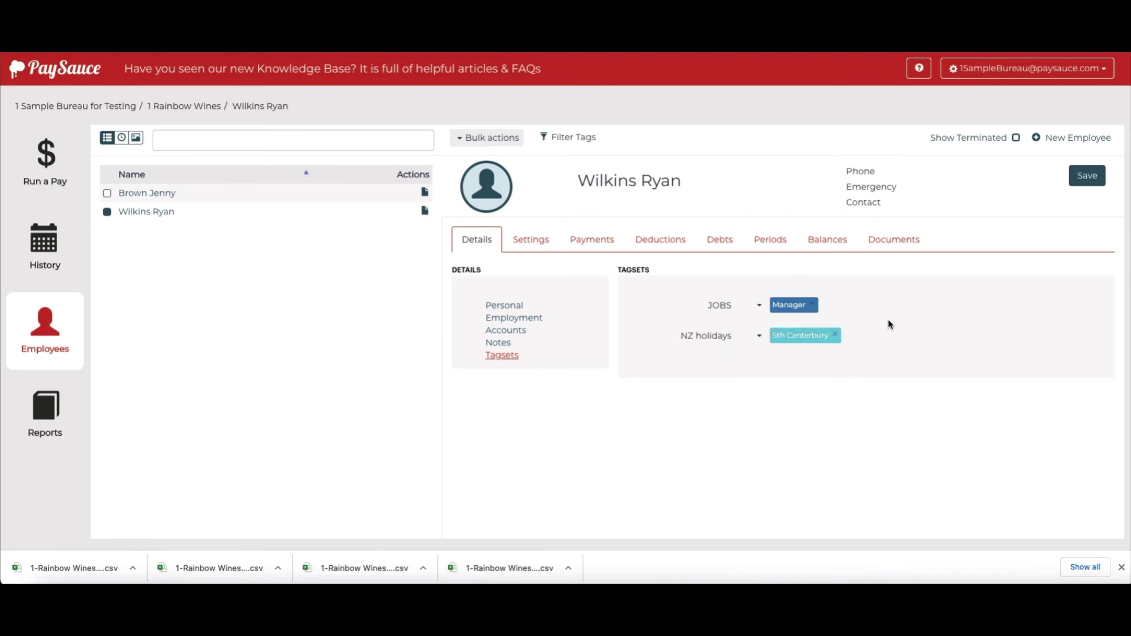
{"action": "left_click", "coordinate": [1088, 177]}
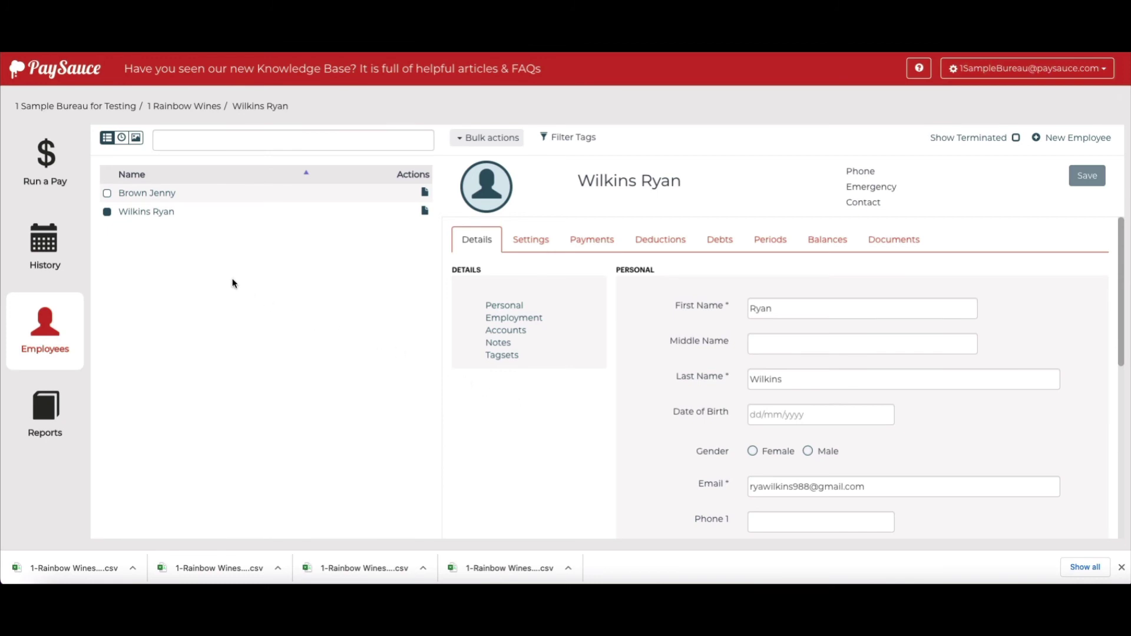
{"action": "left_click", "coordinate": [56, 165]}
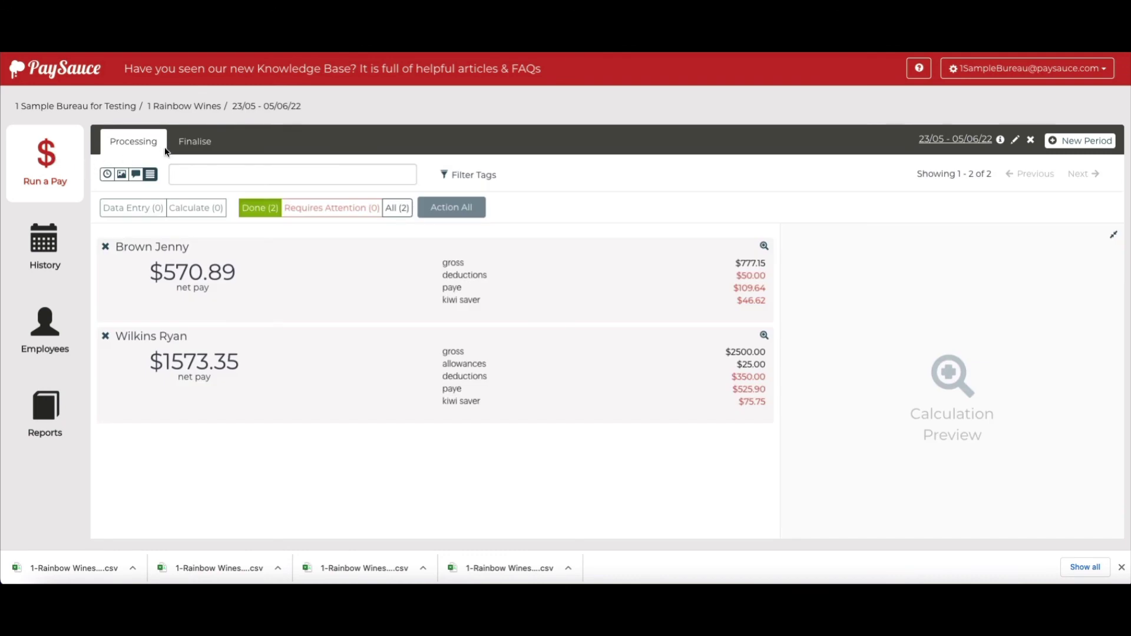
Step: View the updated costing breakdown with Manager at $2250.75 and check the Summary/Detail export options
{"action": "left_click", "coordinate": [187, 144]}
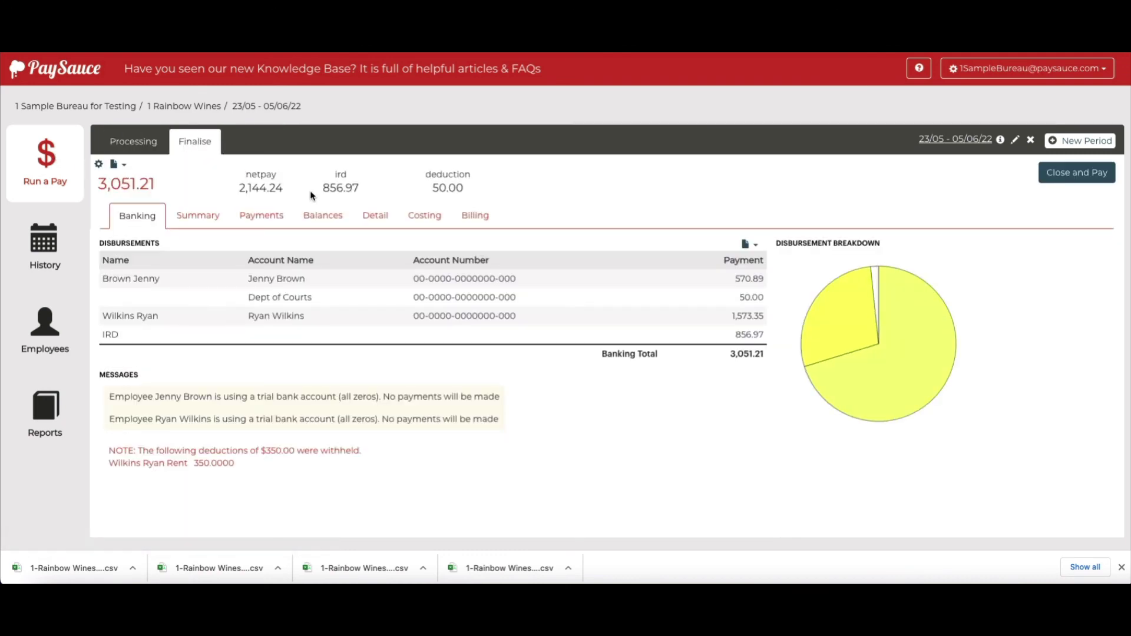
{"action": "left_click", "coordinate": [427, 217]}
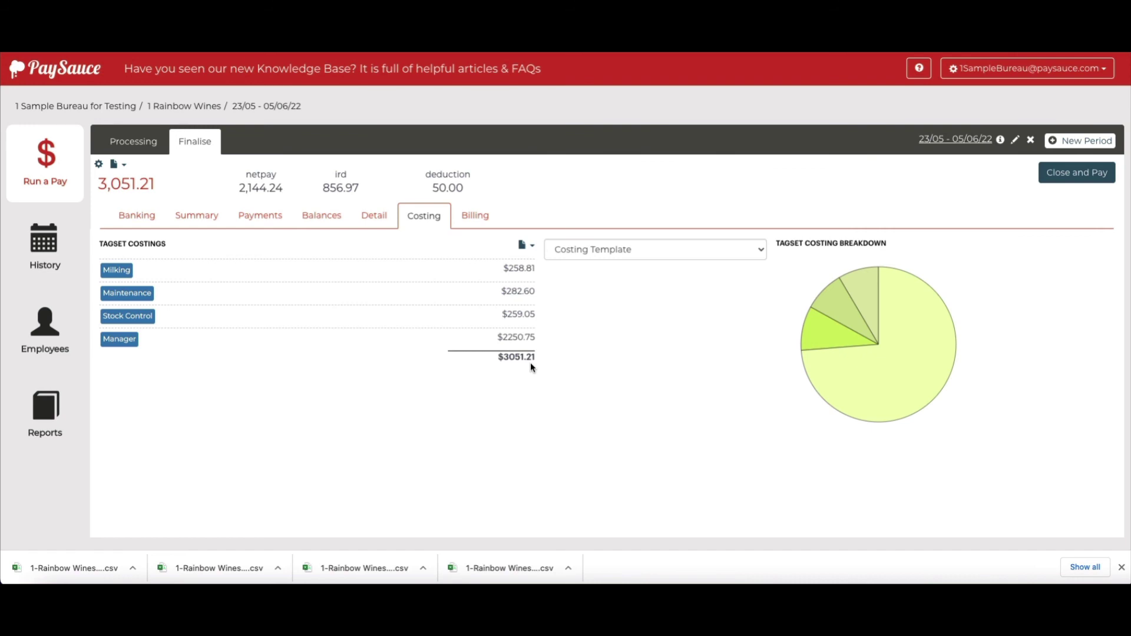
{"action": "left_click", "coordinate": [534, 247]}
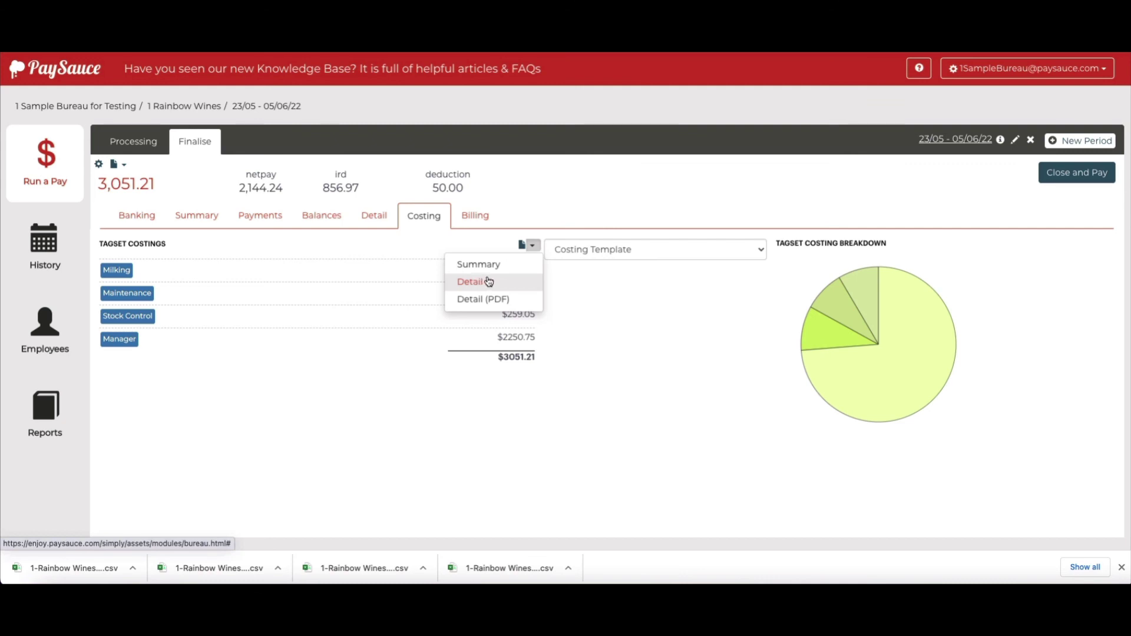
{"action": "left_click", "coordinate": [585, 353]}
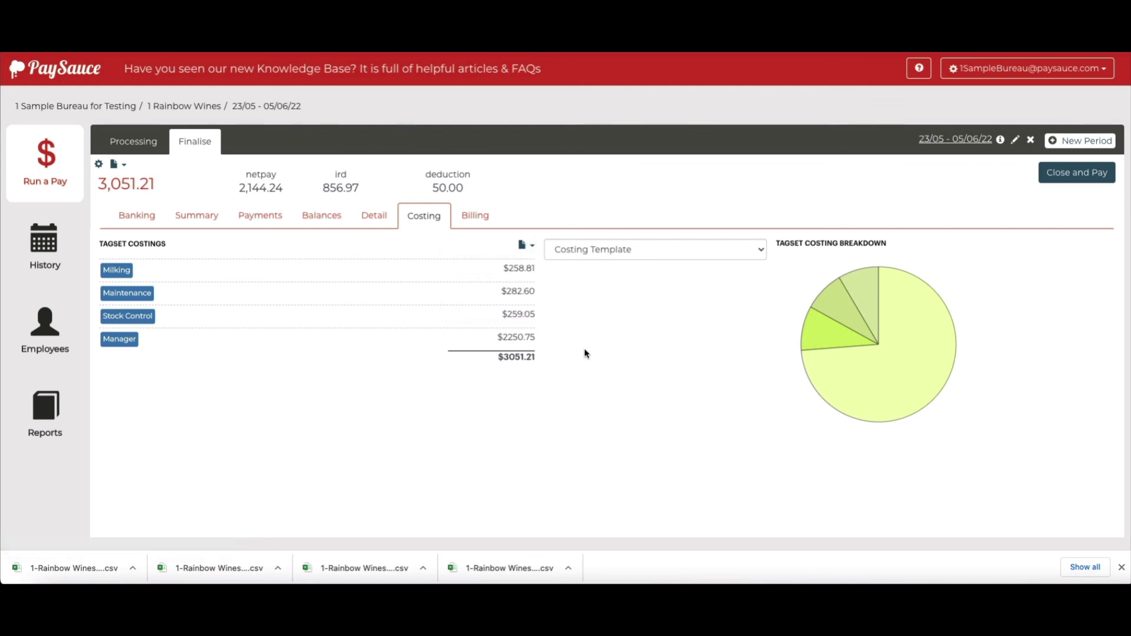